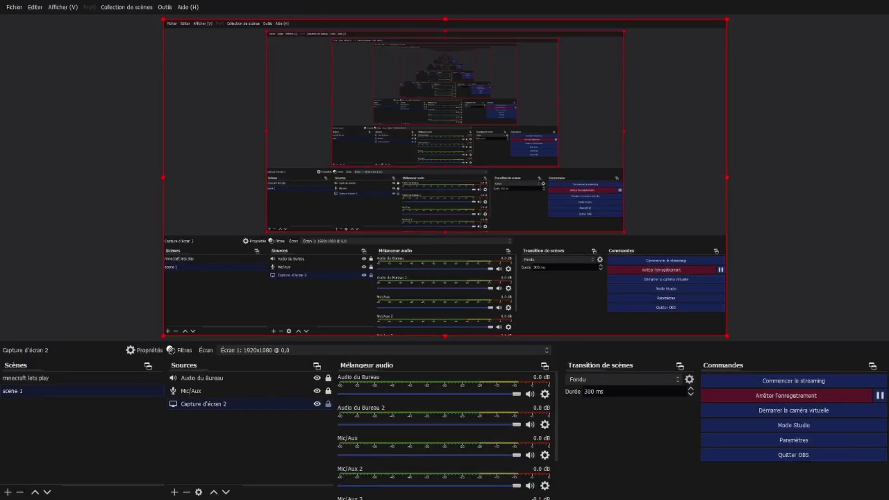
Switch to Chrome and copy the lyric lines from "Soon as my flow starts" through "so cold and so dark"
key("super")
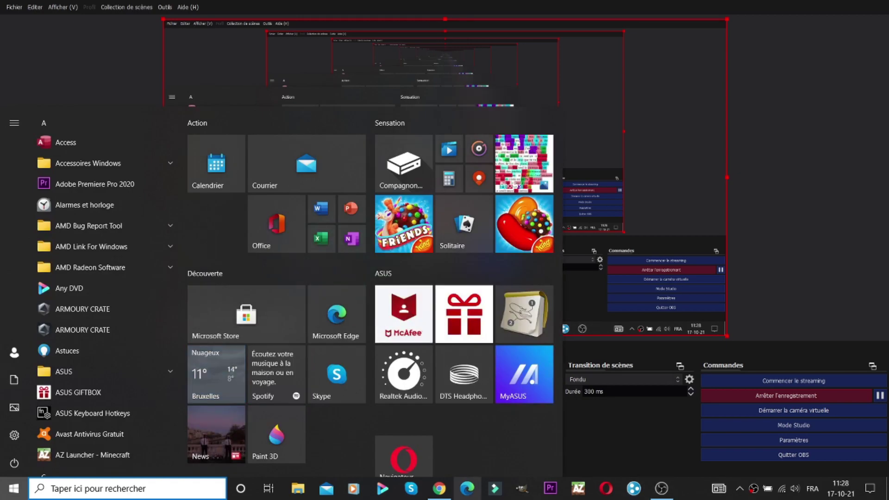
left_click(439, 488)
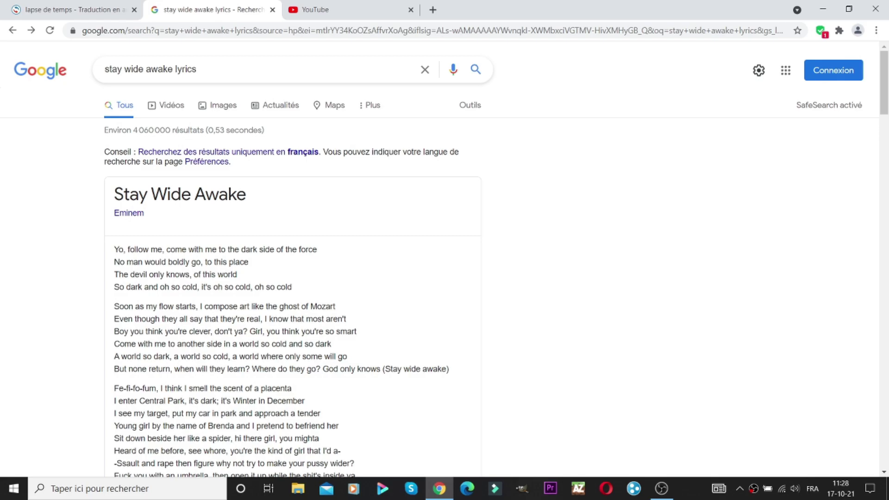
scroll(444, 259, "down", 2)
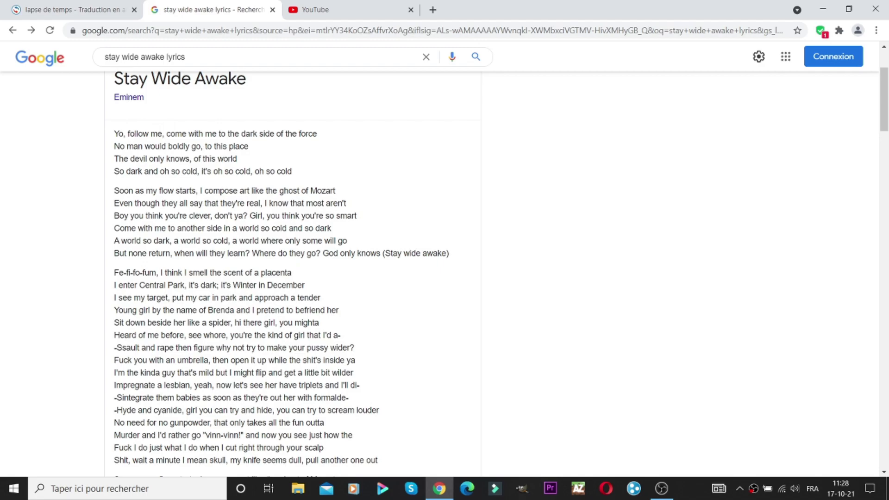
left_click_drag(114, 190, 332, 228)
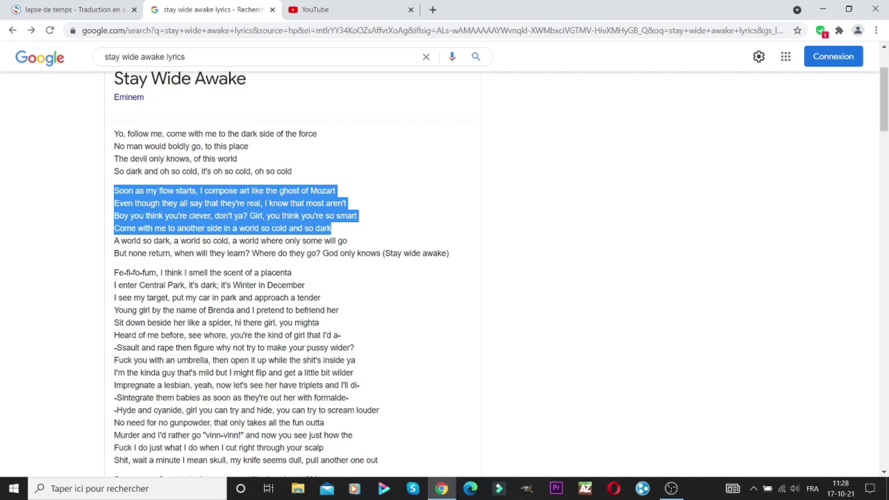
right_click(245, 203)
left_click(268, 212)
left_click(822, 9)
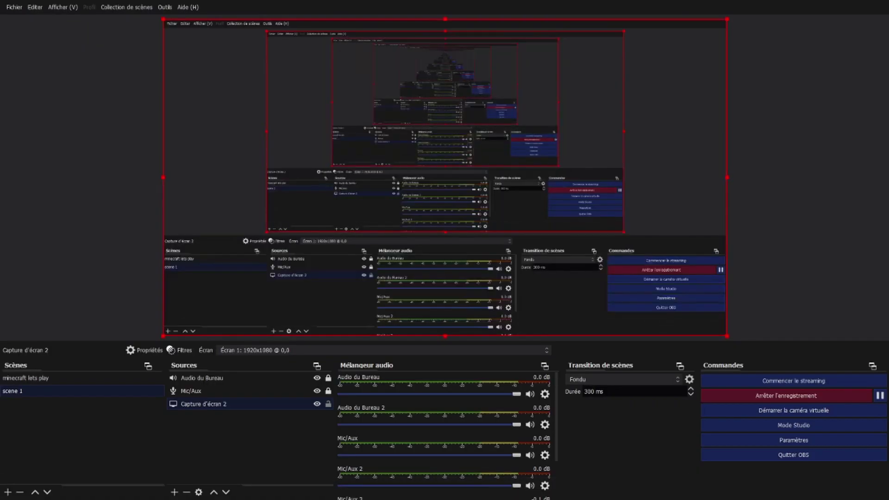
Launch OpenOffice and create a new text document
key("super")
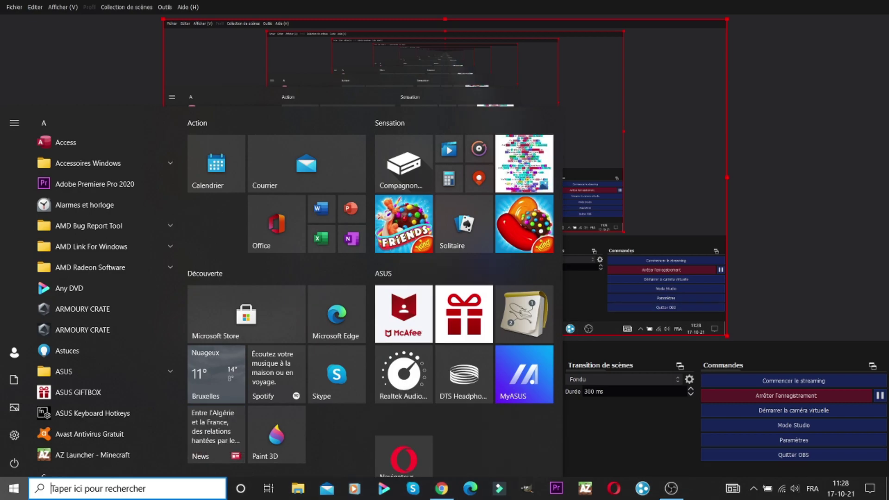
type("open")
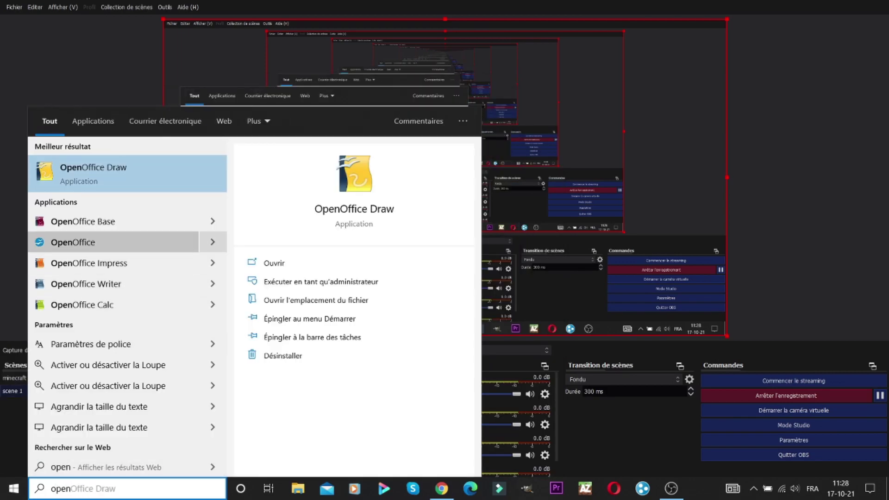
left_click(84, 241)
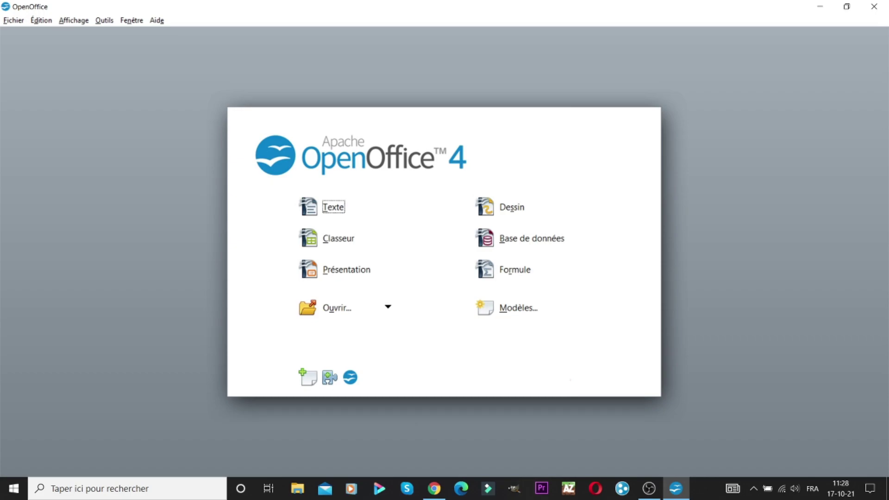
key("Return")
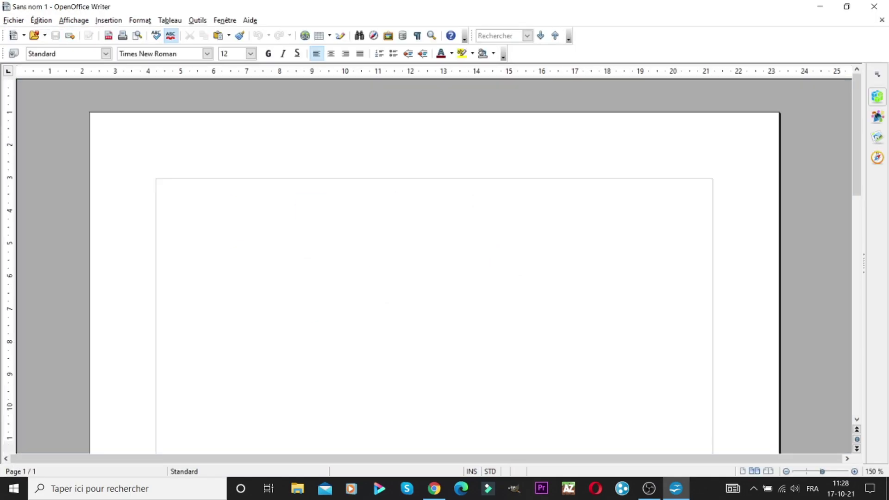
Paste the copied lyrics into the document and set the text language to English (U.S.A.)
right_click(254, 184)
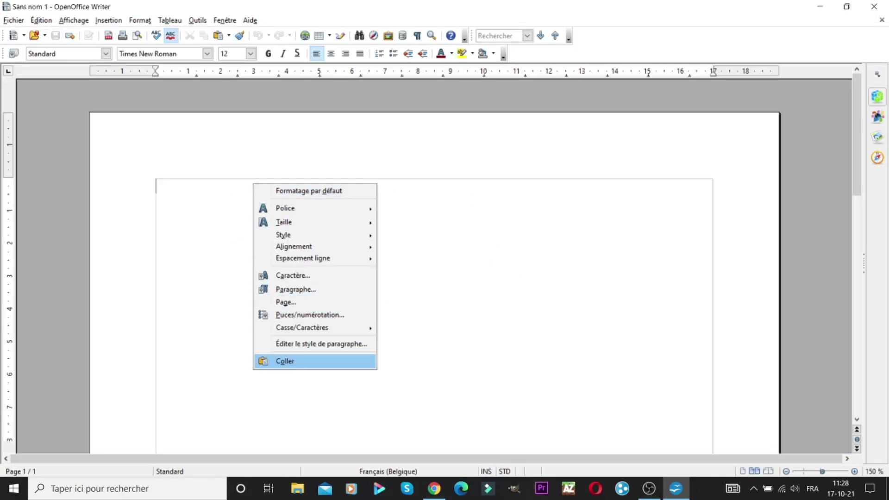
left_click(278, 362)
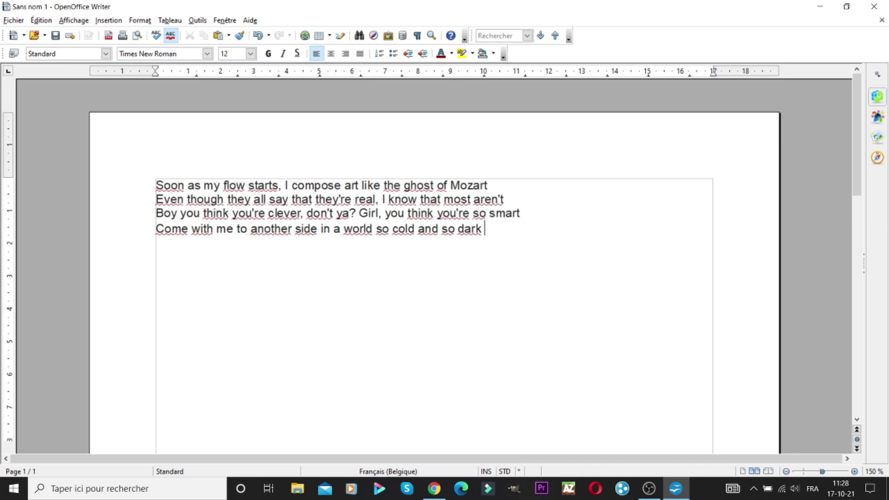
right_click(254, 186)
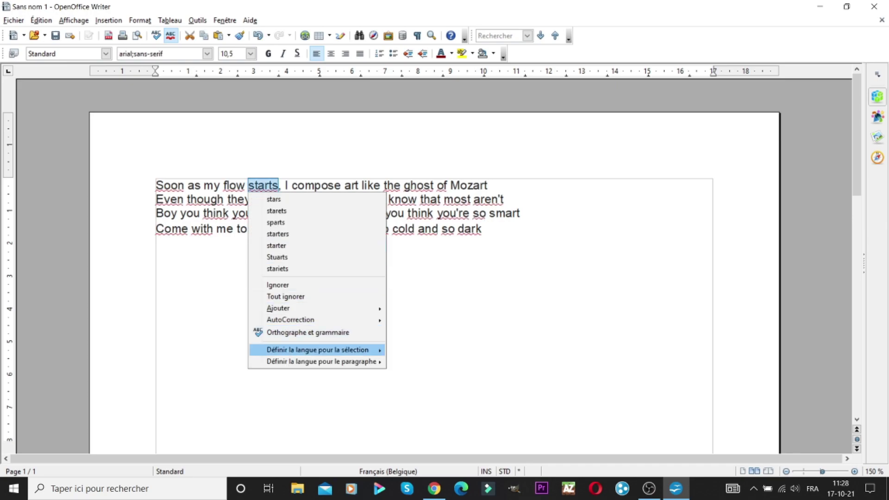
mouse_move(324, 350)
left_click(426, 348)
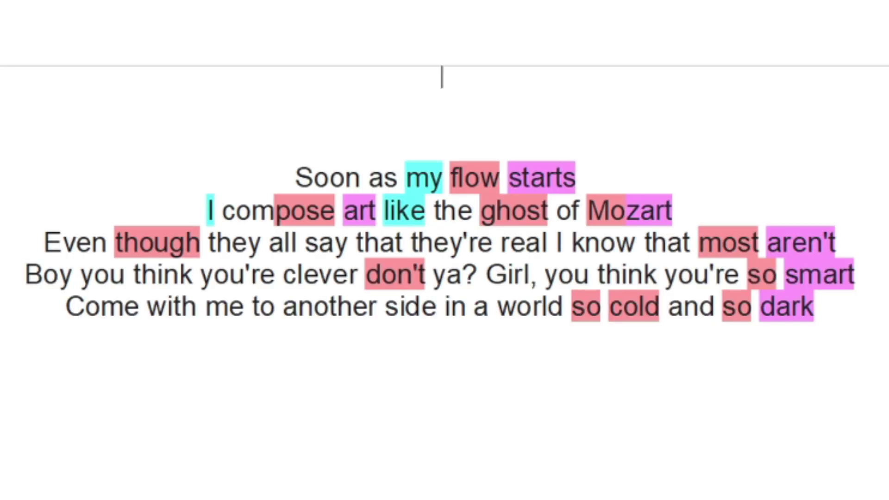
Set the font size of the four centred lyric lines to 15
left_click(537, 274)
key("BackSpace")
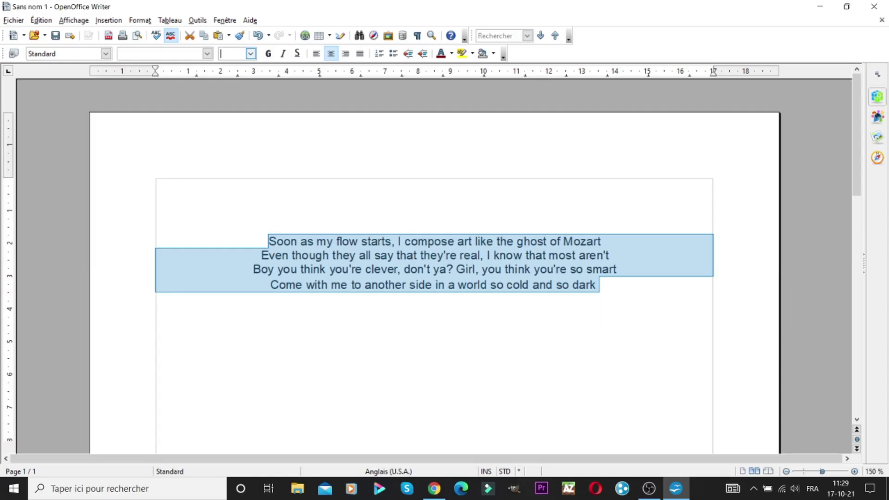
left_click(250, 54)
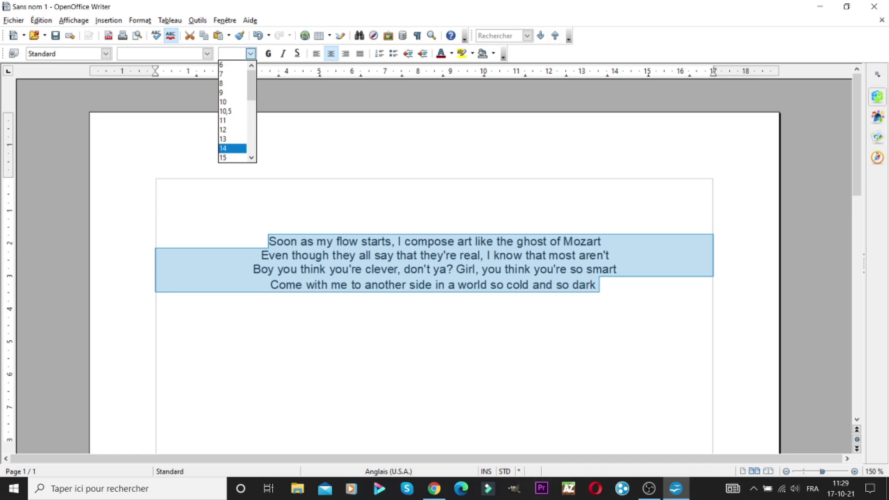
left_click(227, 146)
left_click(435, 224)
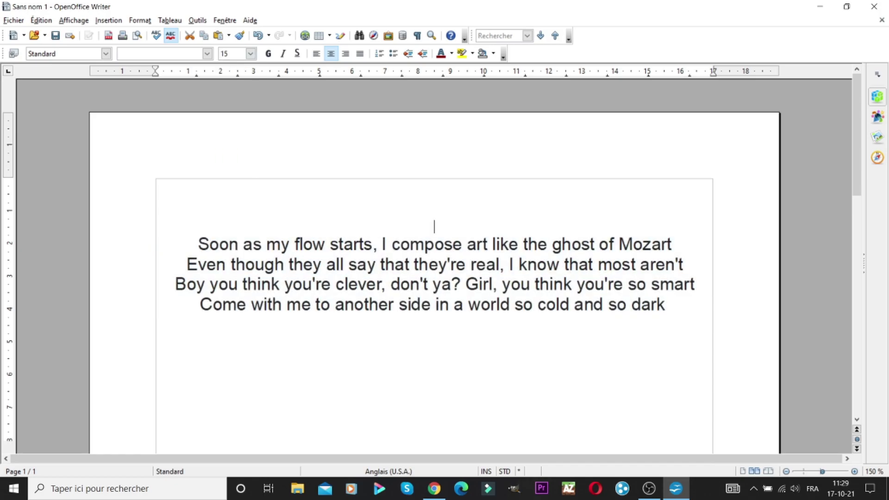
Remove the commas after "starts", "real" and "clever" in the lyrics
left_click(382, 244)
left_click(373, 244)
left_click(377, 244)
key("BackSpace")
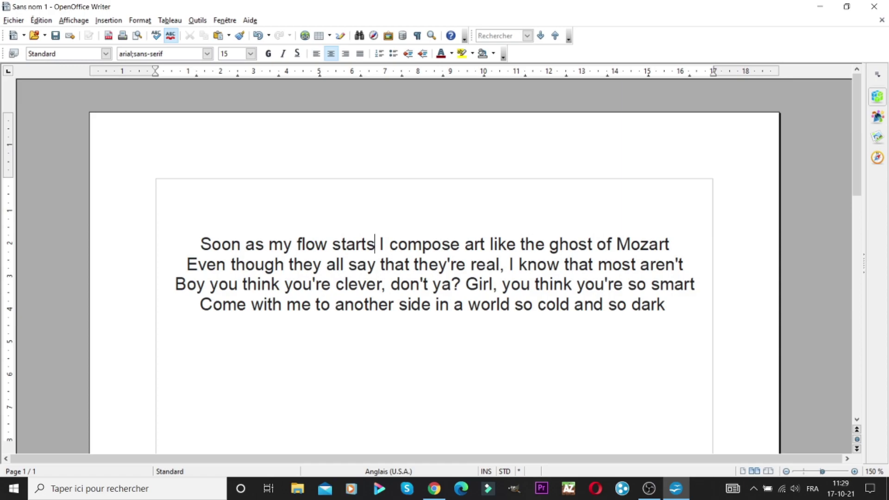
left_click(504, 265)
key("BackSpace")
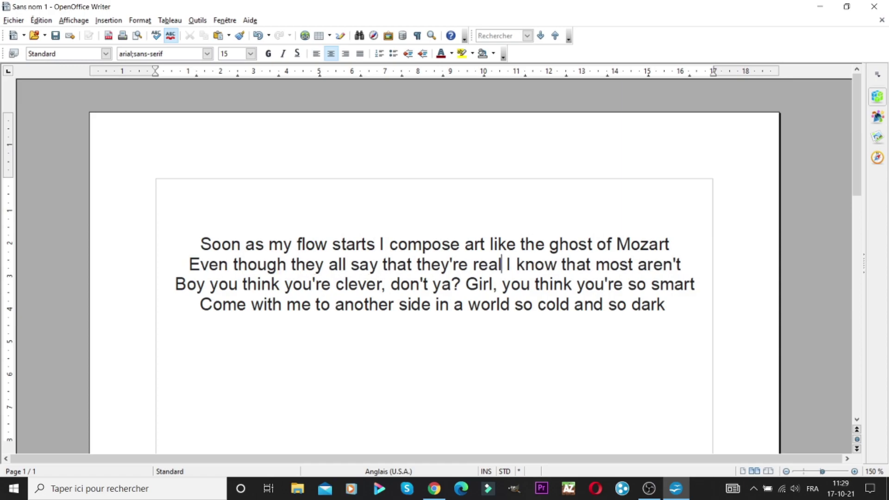
left_click(386, 285)
key("BackSpace")
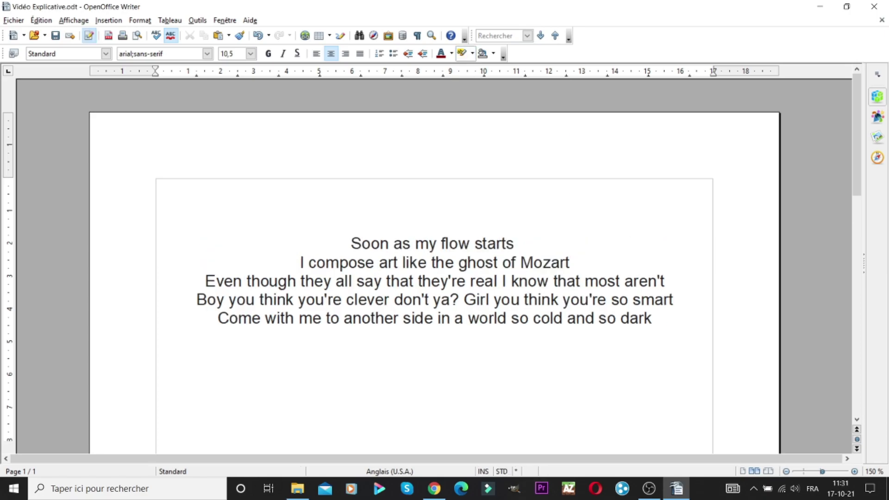
Highlight the word "my" in the first lyric line with the Cyan highlight colour
left_click(472, 53)
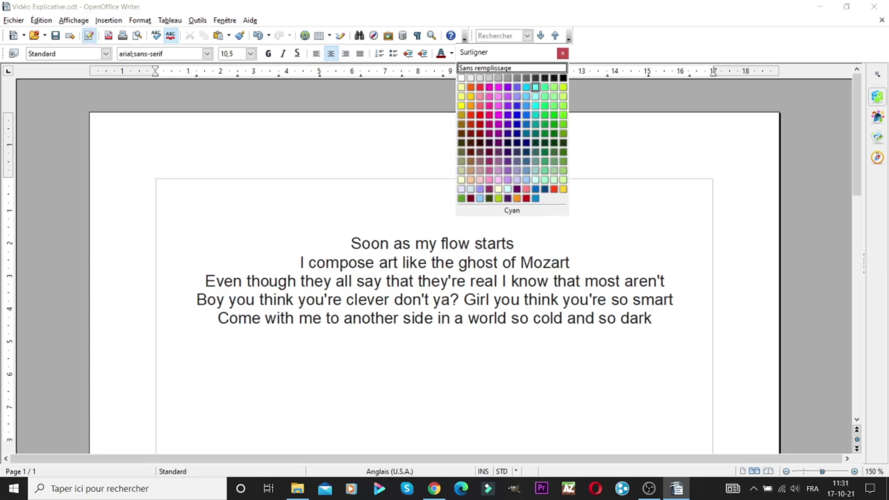
left_click(535, 88)
left_click_drag(415, 243, 438, 244)
left_click(433, 184)
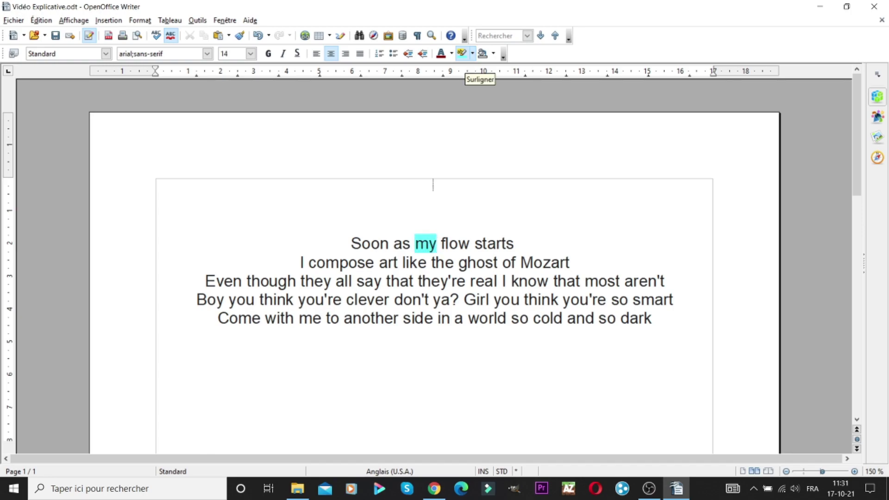
Highlight the word "flow" in pink and the word "starts" in light magenta in the first lyric line
left_click(471, 53)
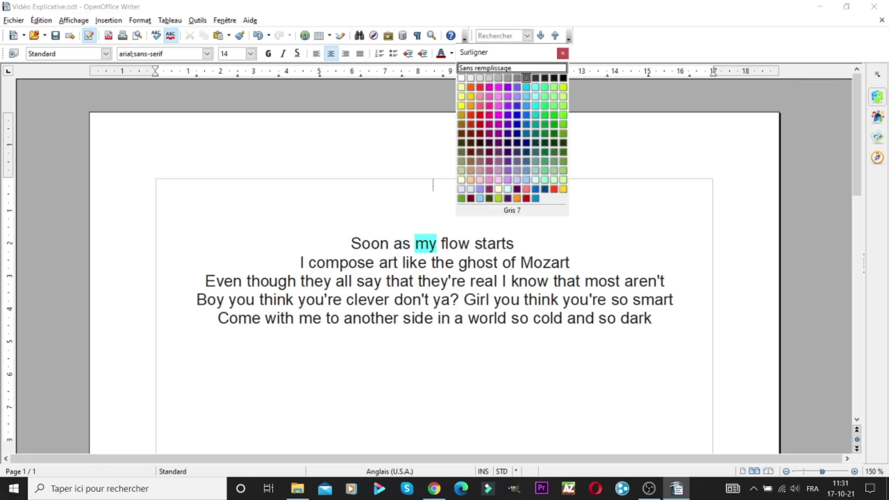
left_click(489, 105)
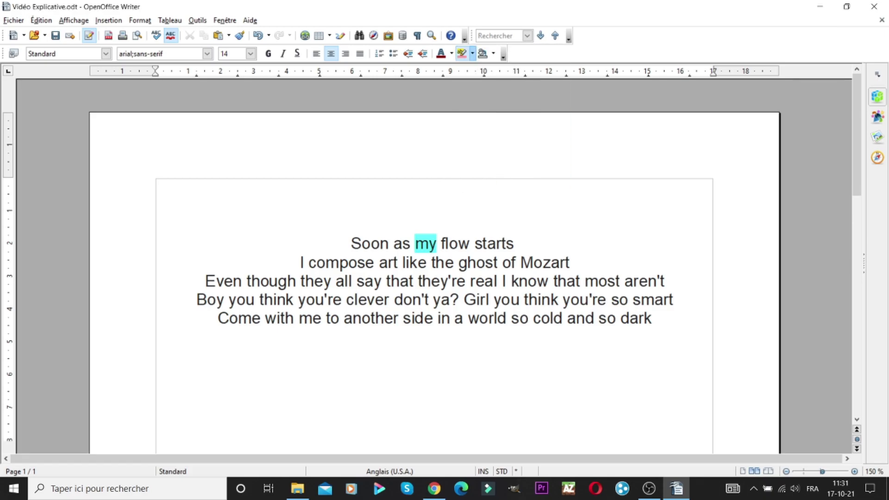
left_click_drag(441, 244, 470, 244)
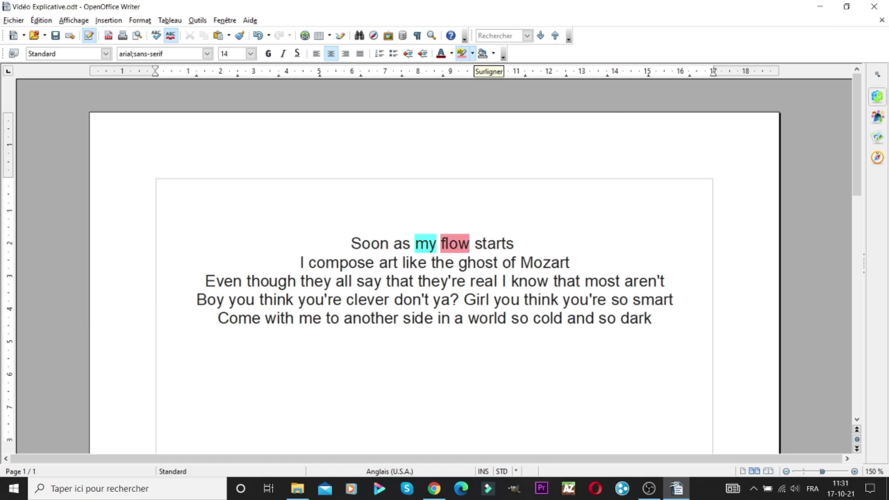
left_click(472, 53)
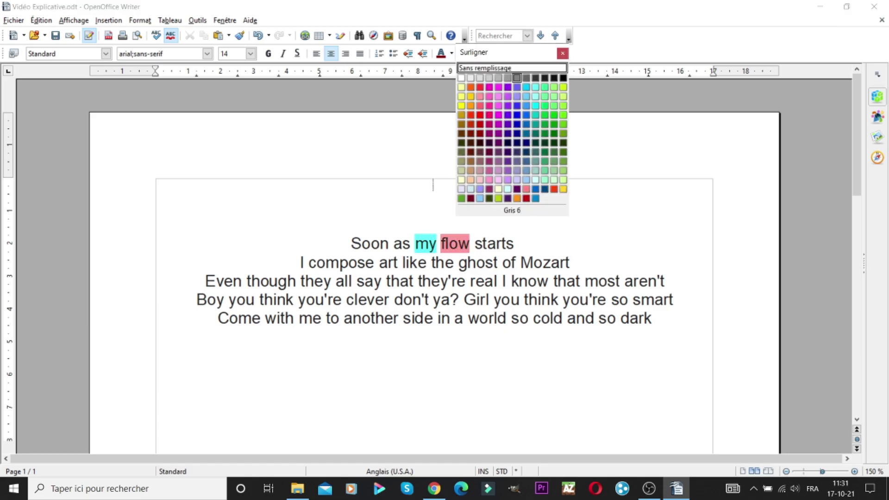
left_click(498, 96)
left_click_drag(475, 244, 513, 244)
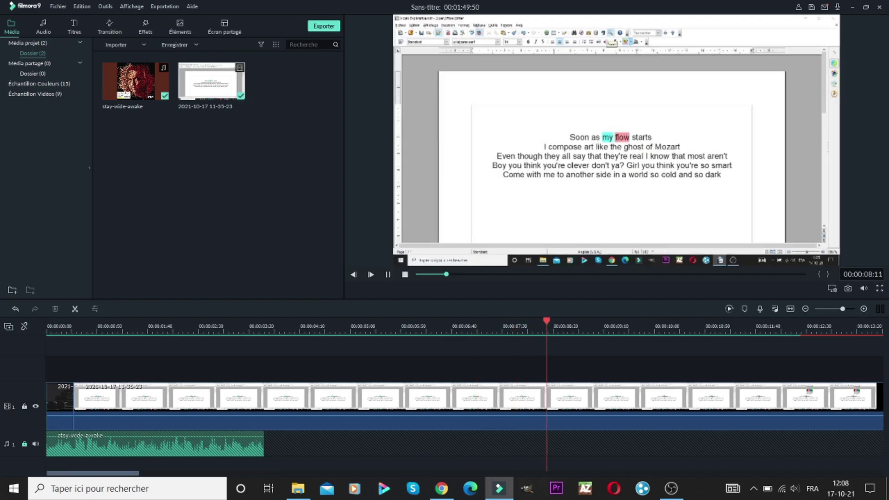
Switch to Filmora and split the screen recording clip at 00:00:08:23, where "flow" is highlighted
key("space")
key("ctrl+b")
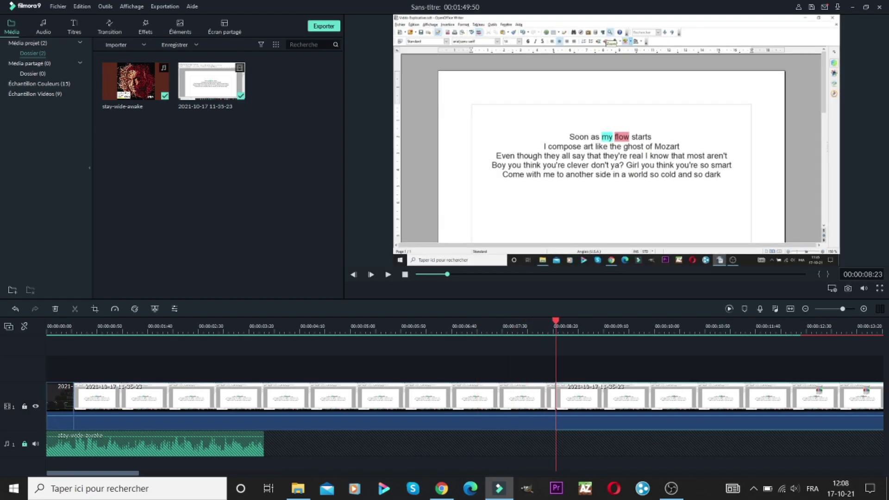
Play and step through the first two seconds of the timeline to match the "my" highlight with the song
left_click(72, 326)
scroll(71, 326, "up", 5)
key("space")
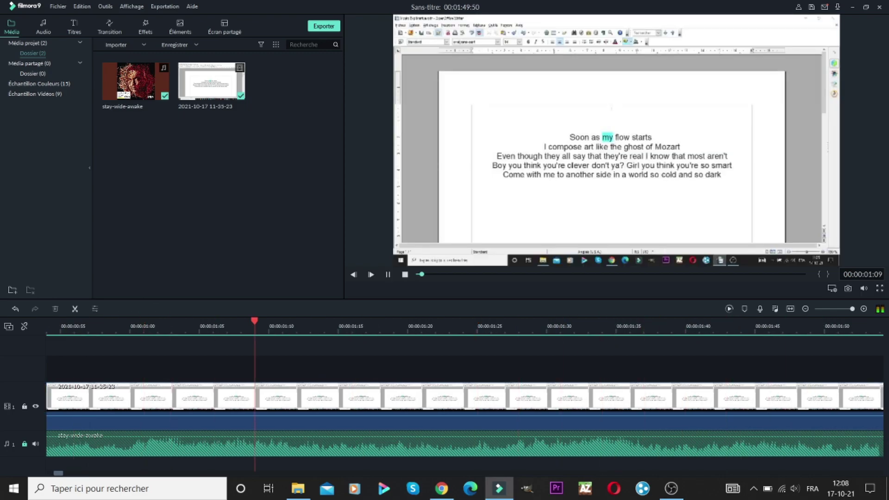
key("space")
key("Left")
key("Left")
key("Left")
key("Left")
key("Left")
key("Left")
key("Left")
scroll(465, 403, "down", 5)
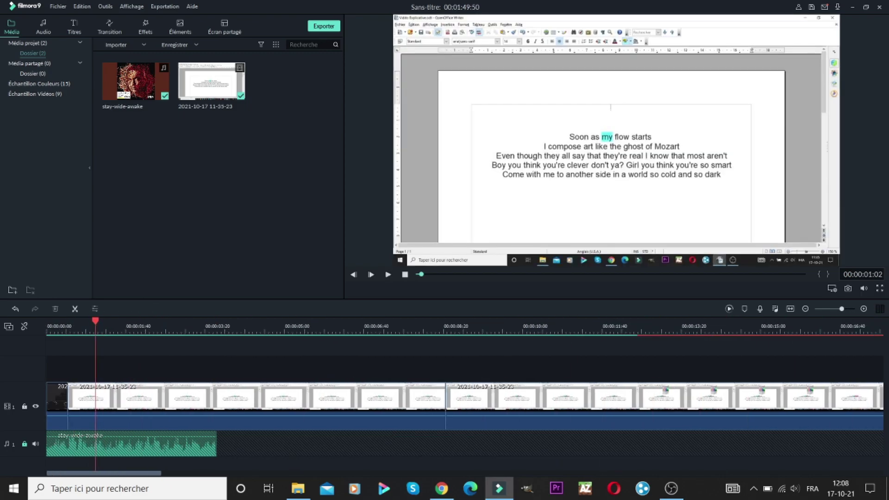
key("space")
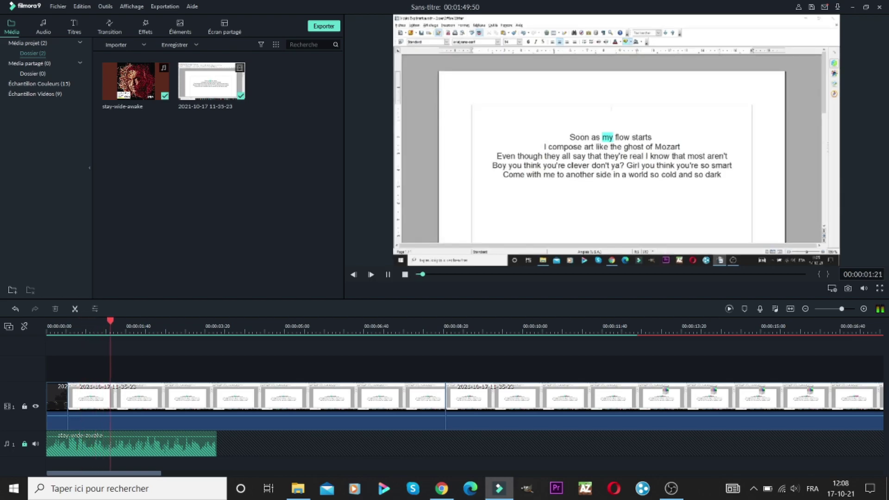
Split the recording clip at 00:00:00:36 and delete the section from there to the cut where "flow" is highlighted
left_click(75, 327)
left_click(75, 326)
key("ctrl+b")
key("Delete")
key("Delete")
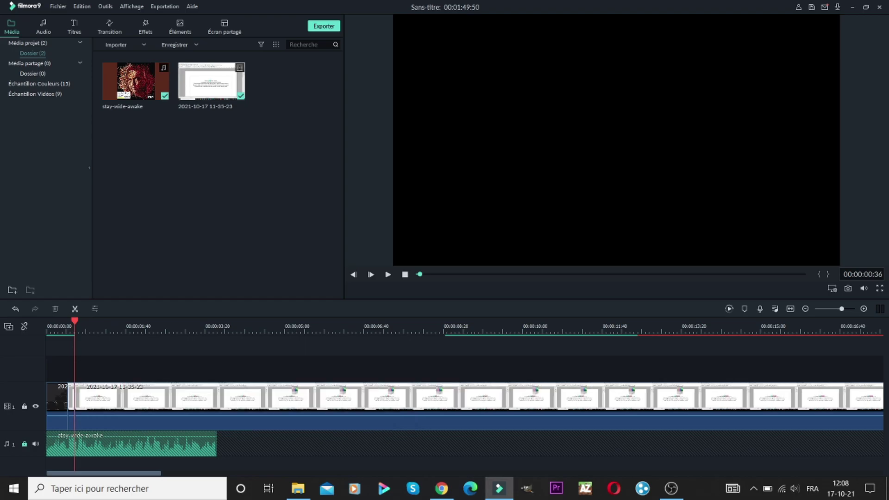
Split the recording clip at 00:00:07:13, where "starts" is highlighted
key("space")
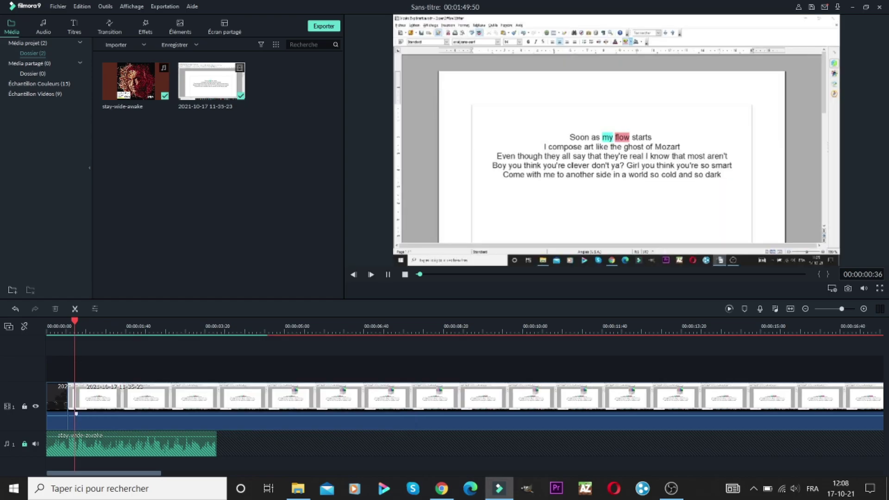
left_click(390, 327)
key("ctrl+b")
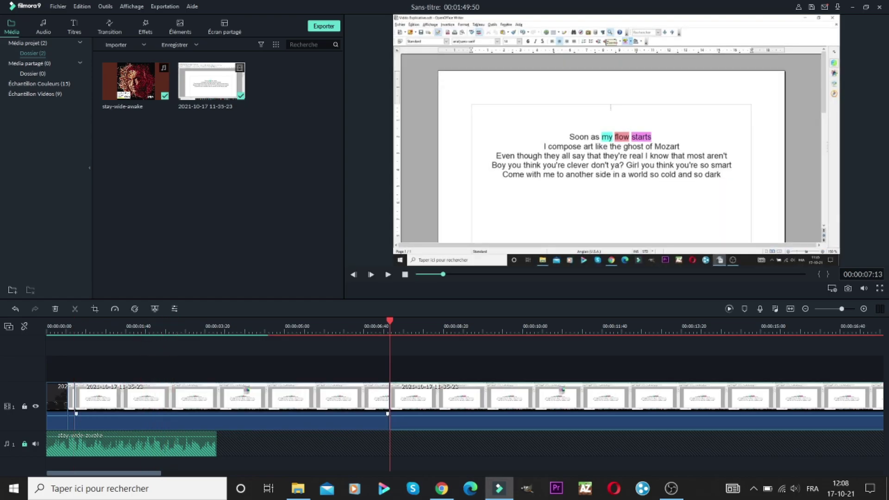
Split the recording clip at 00:00:00:54 and delete the section from there to the cut where "starts" is highlighted
left_click(80, 326)
key("space")
left_click(80, 326)
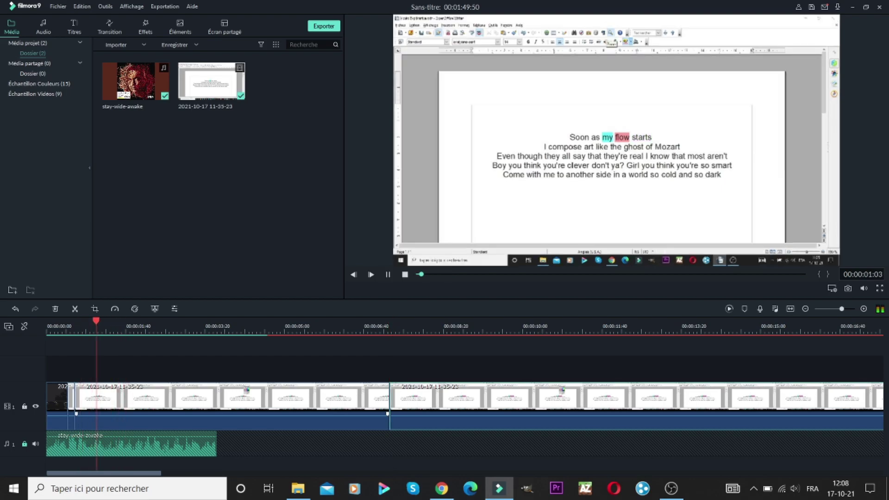
left_click(88, 399)
key("ctrl+b")
key("Delete")
left_click(121, 404)
key("Delete")
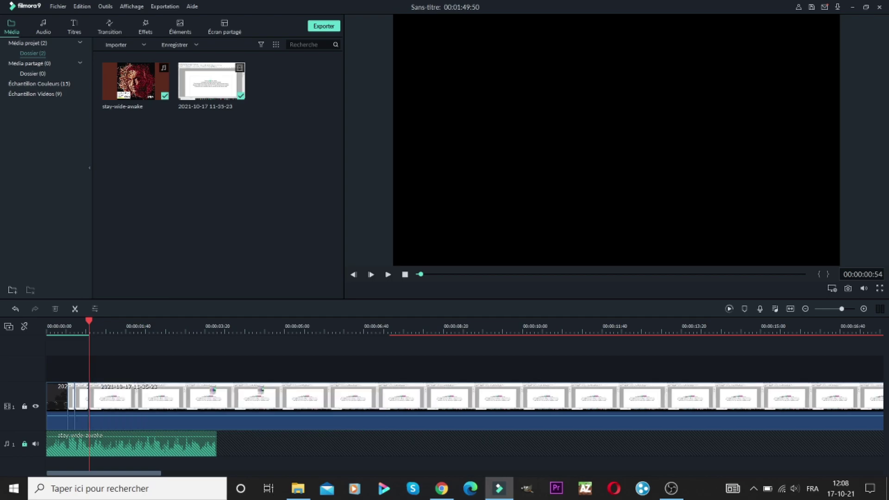
Find the first frame where "I" is highlighted in the recording and split the clip there
left_click(511, 326)
left_click_drag(511, 324, 470, 325)
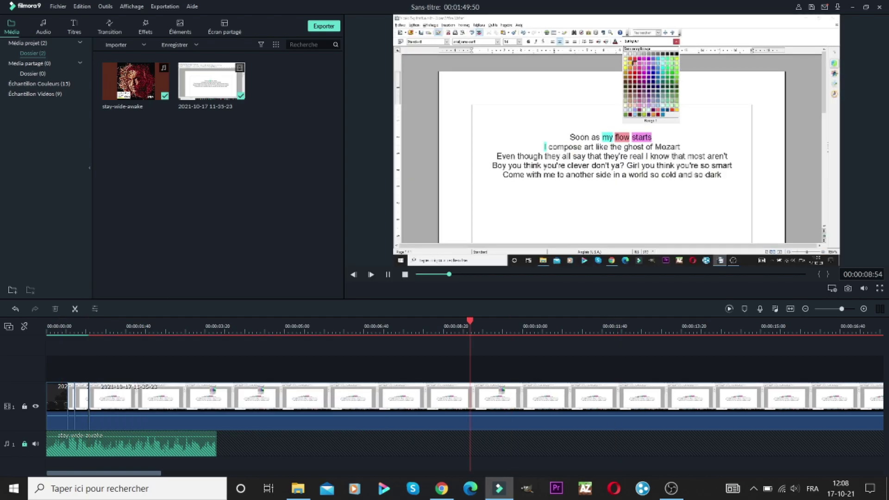
left_click(525, 327)
left_click(387, 327)
key("ctrl+b")
Split the recording clip at 00:00:01:26 and delete the section from there to the cut where "I" is highlighted
left_click(90, 326)
key("space")
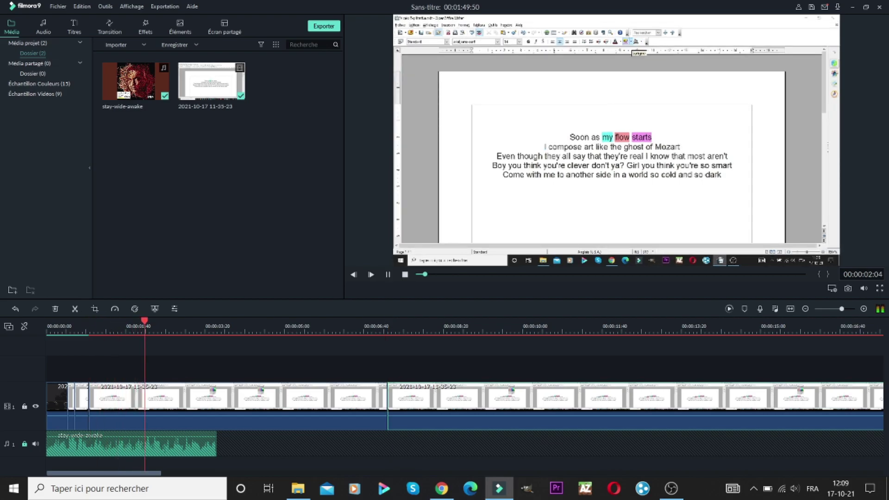
left_click_drag(102, 326, 115, 326)
key("ctrl+b")
key("Delete")
left_click(251, 406)
key("Delete")
key("space")
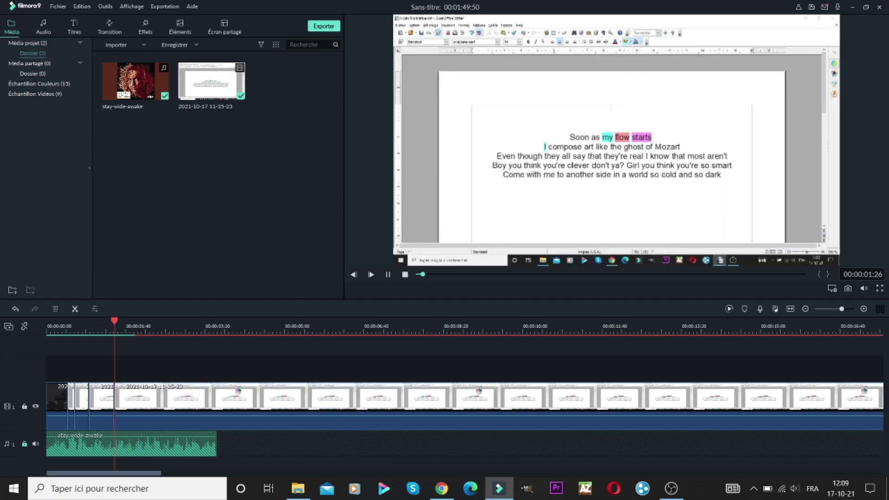
Split the recording at 00:00:06:36, where "pose" is highlighted, and delete the surplus before that cut so the highlight matches the song
key("space")
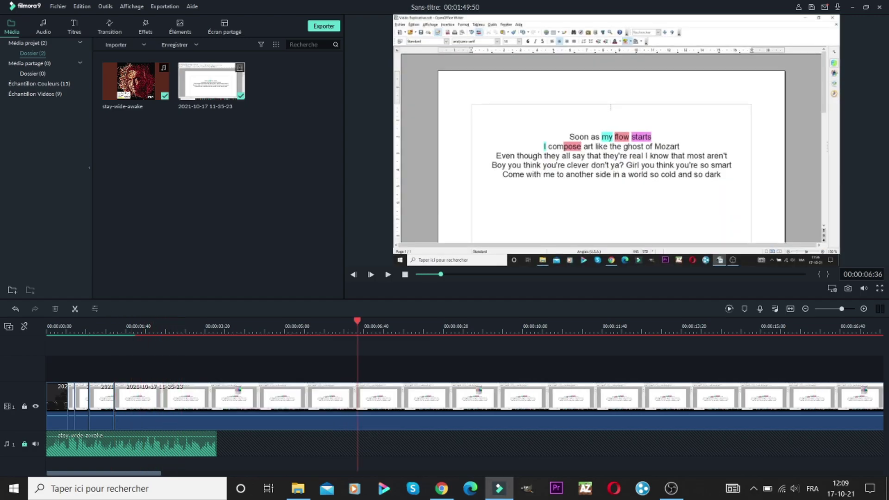
key("ctrl+b")
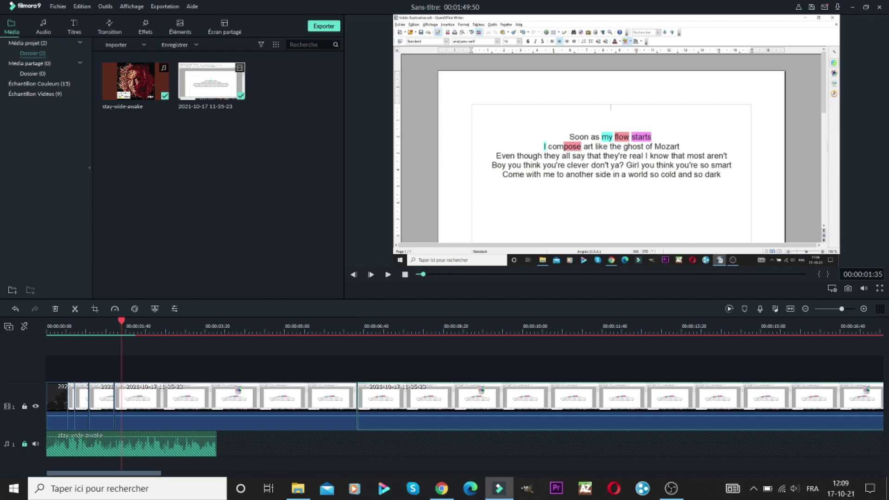
key("ctrl+b")
key("Delete")
left_click(309, 406)
key("Delete")
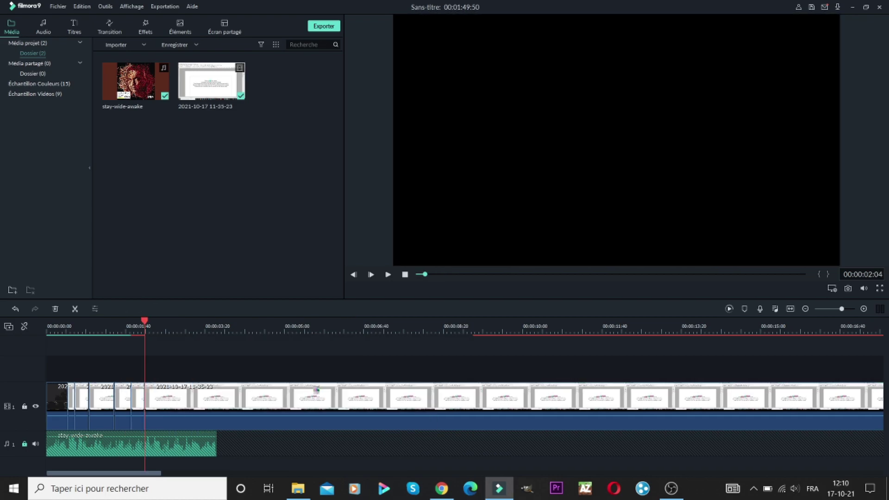
Split the recording clip at 00:00:07:38, where "like" is highlighted
key("space")
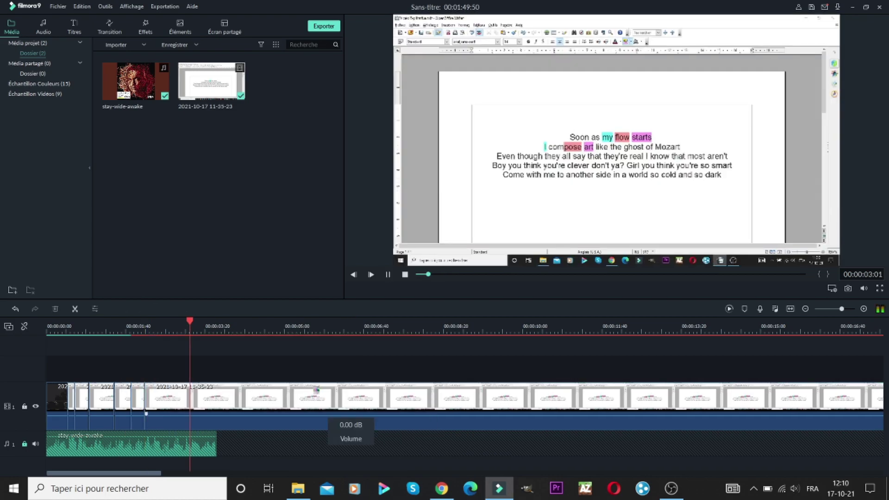
key("space")
key("ctrl+b")
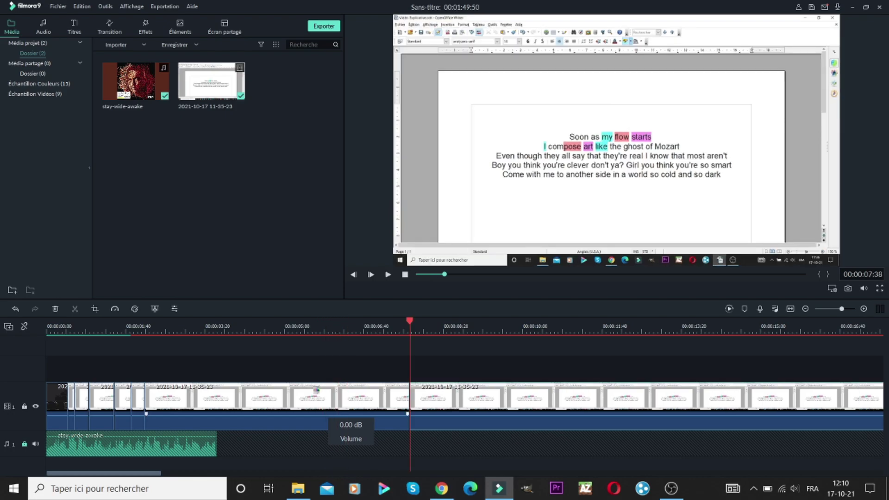
Split the recording clip at 00:00:02:15 and delete the section from there to the cut where "like" is highlighted
key("Up")
key("space")
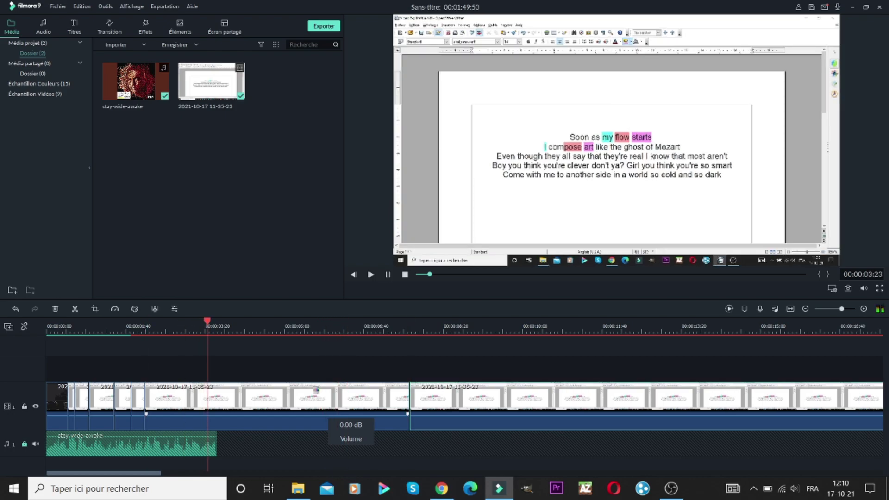
key("space")
key("ctrl+b")
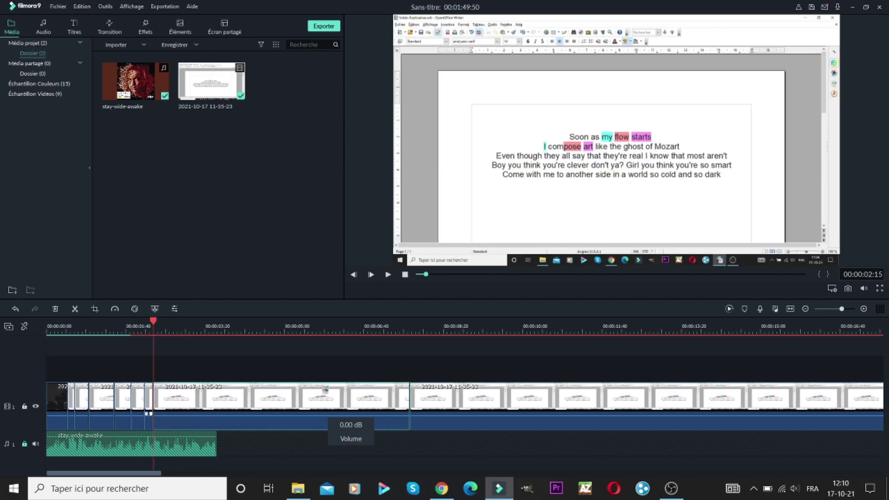
key("Delete")
left_click(324, 414)
key("Delete")
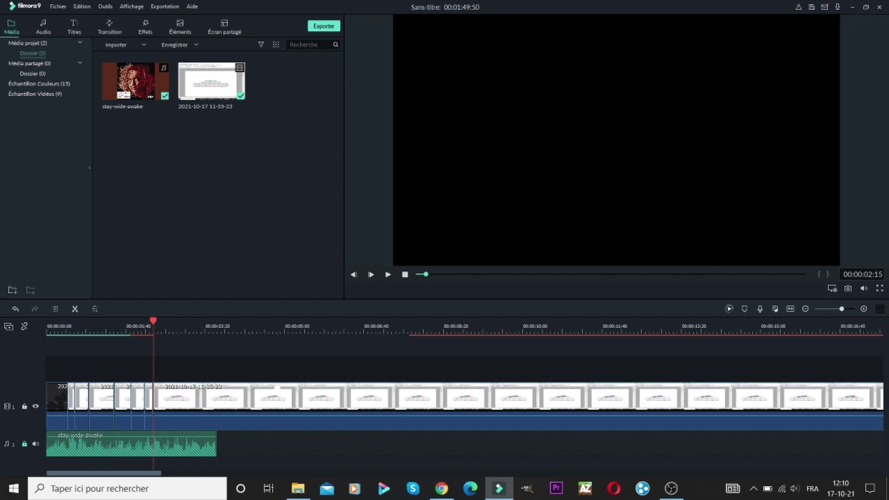
Split the recording clip where "ghost" is sung and delete the section from there to the frame where "ghost" is highlighted
key("space")
key("space")
key("ctrl+b")
key("Delete")
left_click(296, 389)
key("Delete")
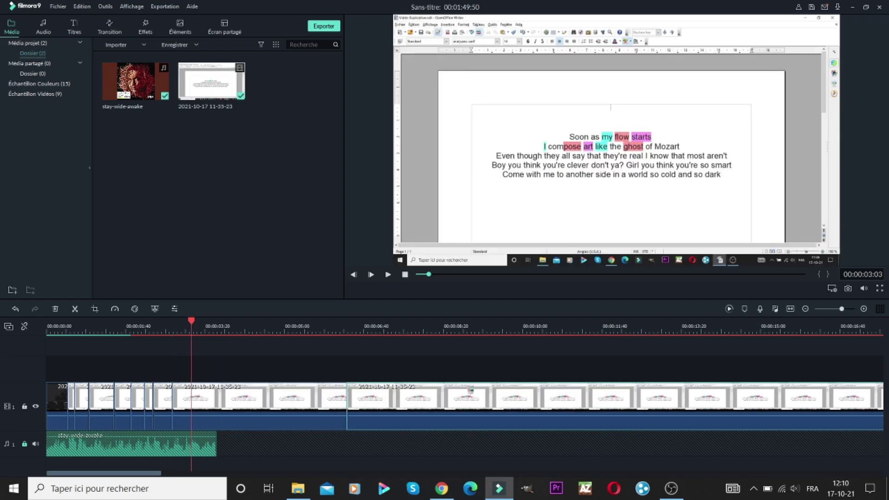
Split the recording clip at 00:00:03:03 and delete the section from there to the cut where "Mo" of "Mozart" is highlighted
key("ctrl+b")
key("Delete")
left_click(315, 393)
key("Delete")
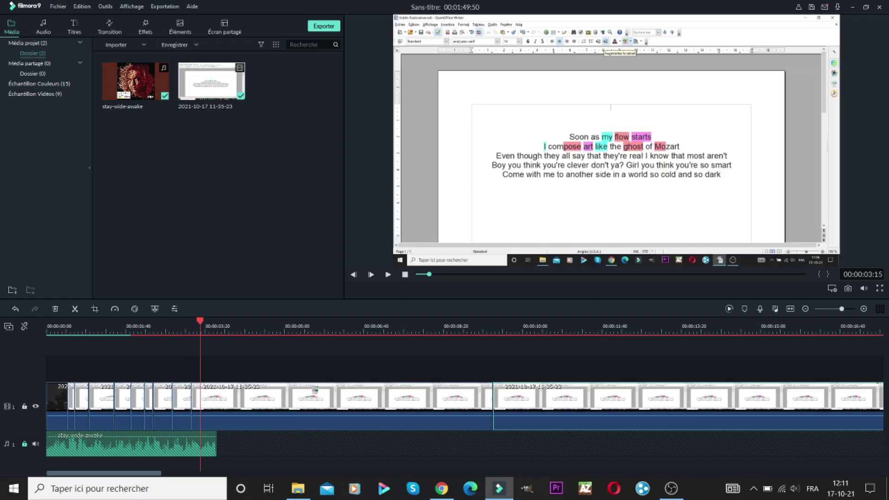
Split the recording clip at 00:00:03:15 and delete the section from there to the cut where "zart" of "Mozart" is highlighted
key("ctrl+b")
key("Delete")
left_click(324, 400)
key("Delete")
Play the edited timeline from the start to check the timing of the highlights against the song
key("space")
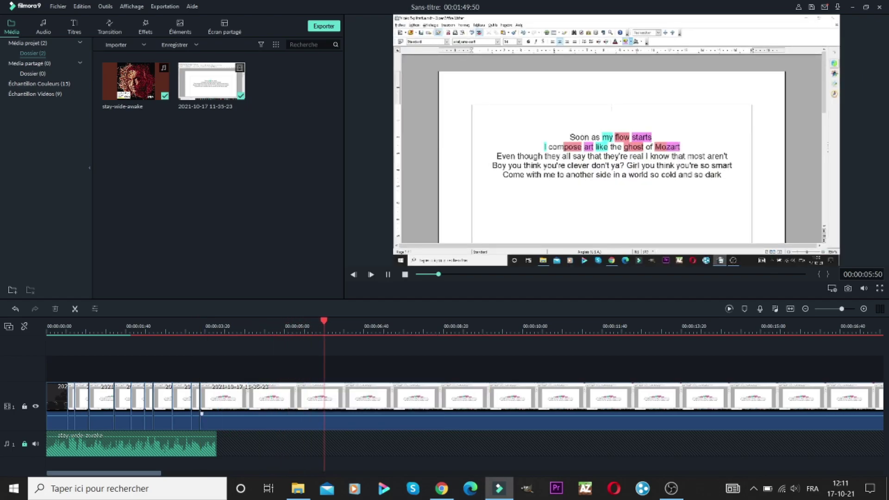
key("Home")
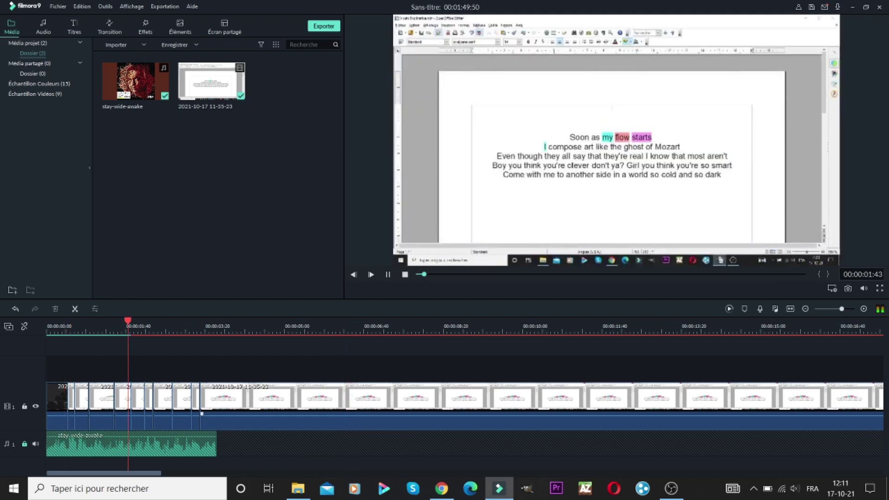
key("Home")
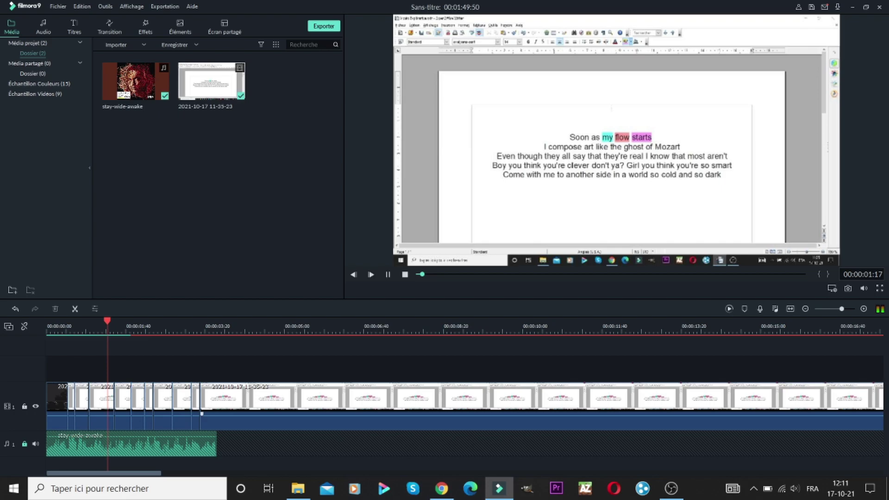
left_click(205, 324)
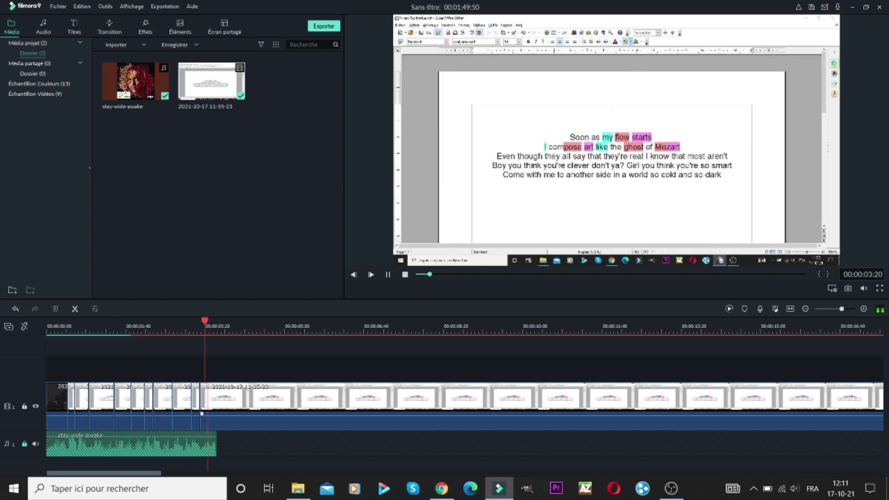
key("space")
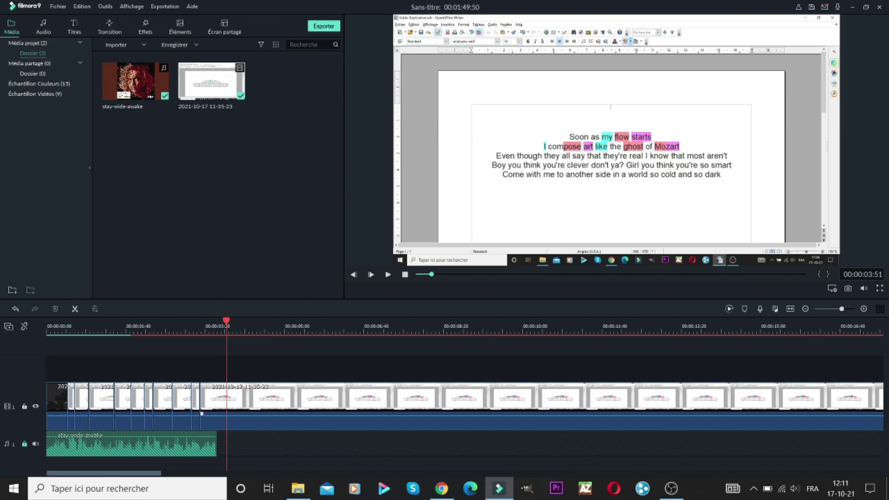
Split the recording clip at 00:00:03:34, where the song clip ends, and delete the remainder
left_click(213, 327)
key("Right")
key("Right")
key("Right")
key("ctrl+b")
key("Delete")
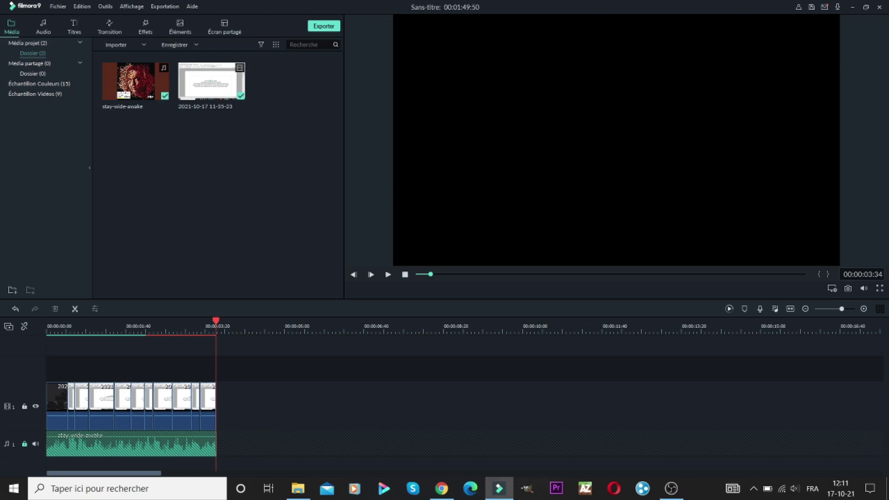
Close the video editor
key("alt+F4")
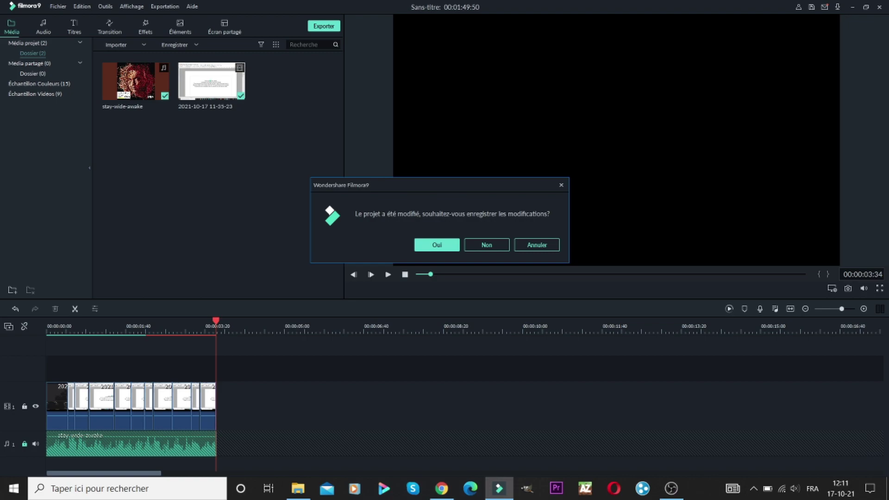